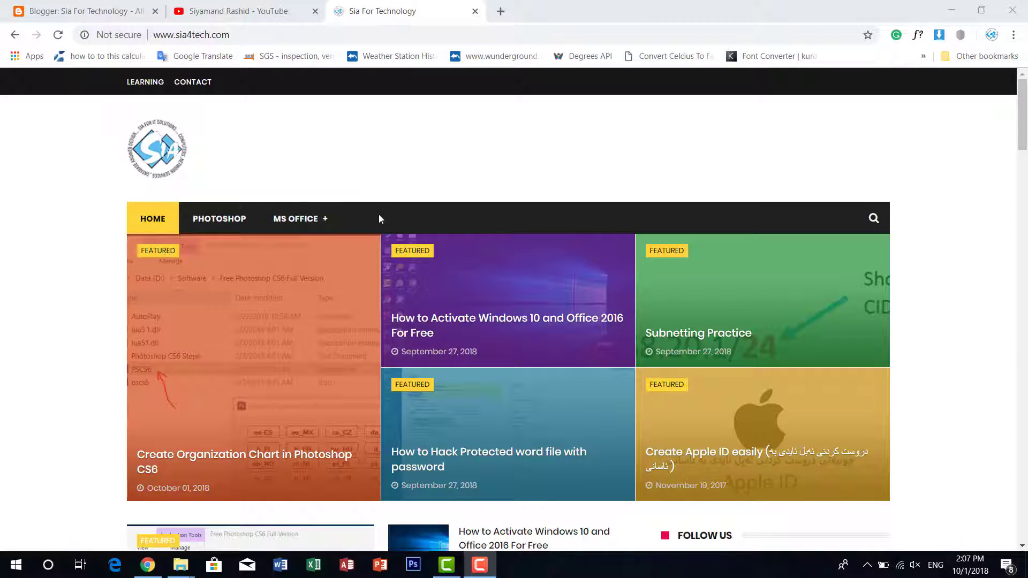
- Switch to the Blogger dashboard and start a new post for the Sia For Technology blog
{"action": "mouse_move", "coordinate": [309, 216]}
{"action": "left_click", "coordinate": [101, 8]}
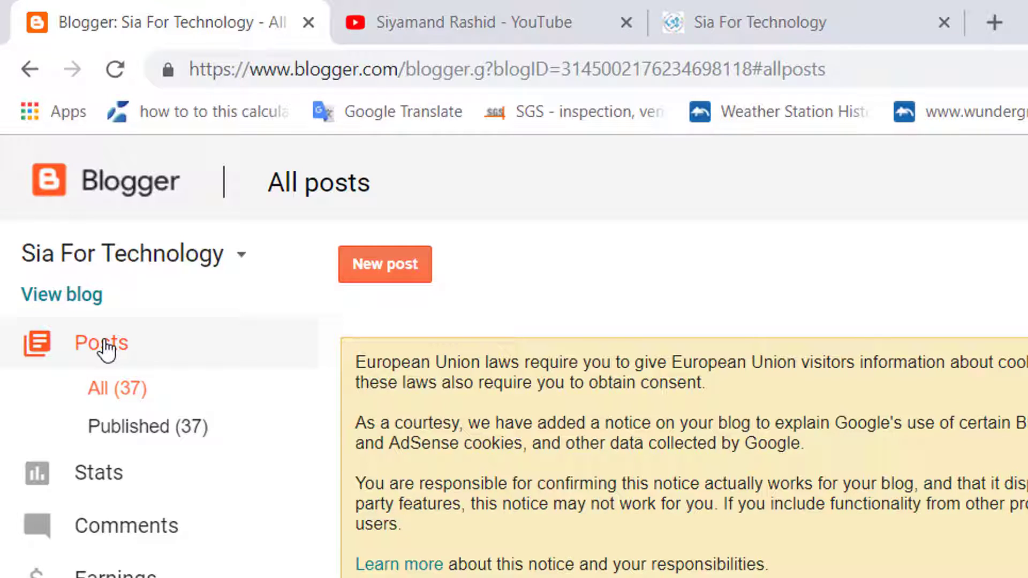
{"action": "left_click", "coordinate": [401, 276]}
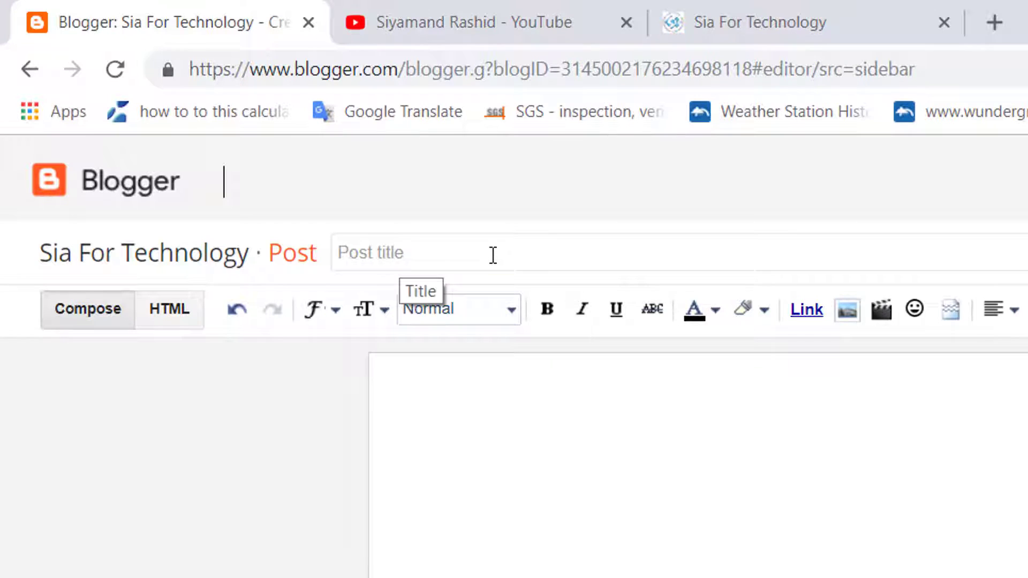
- Title the post 'CCNA Subnetting Made Easy Part01', label it Networking, and begin its opening sentence
{"action": "left_click", "coordinate": [492, 254]}
{"action": "type", "text": "CCNA "}
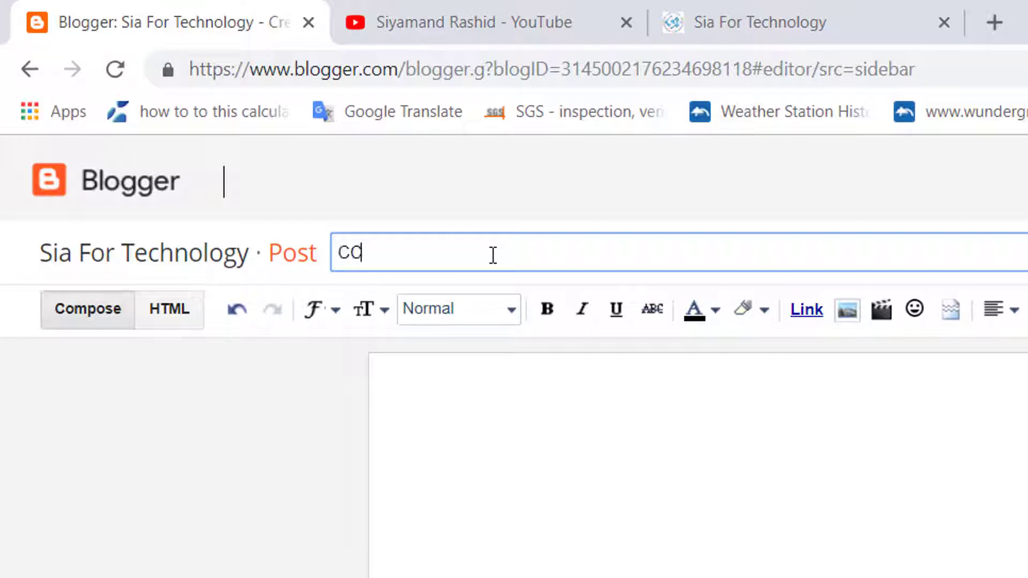
{"action": "type", "text": "Subnetting Made Easy Part01"}
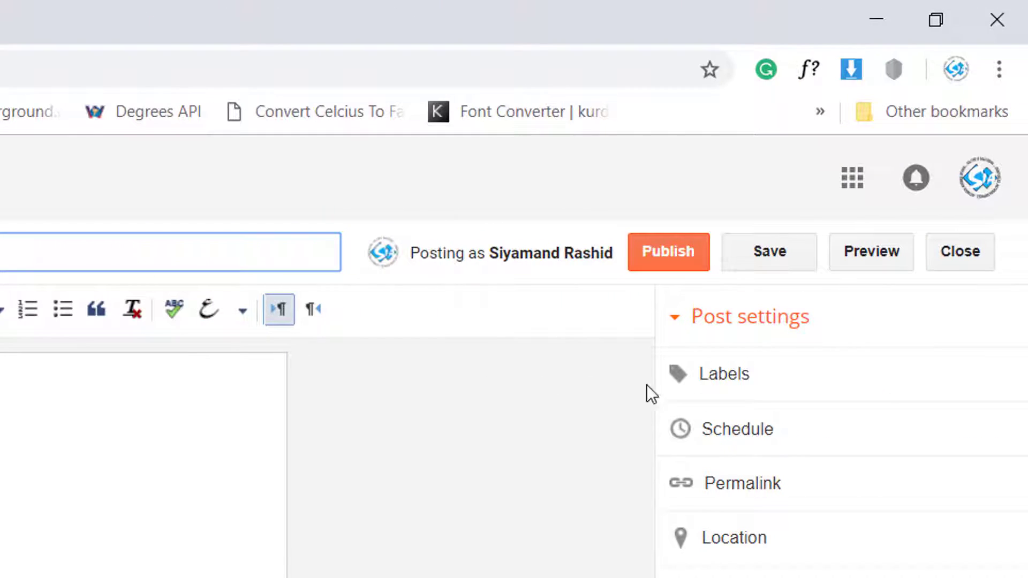
{"action": "left_click", "coordinate": [698, 388]}
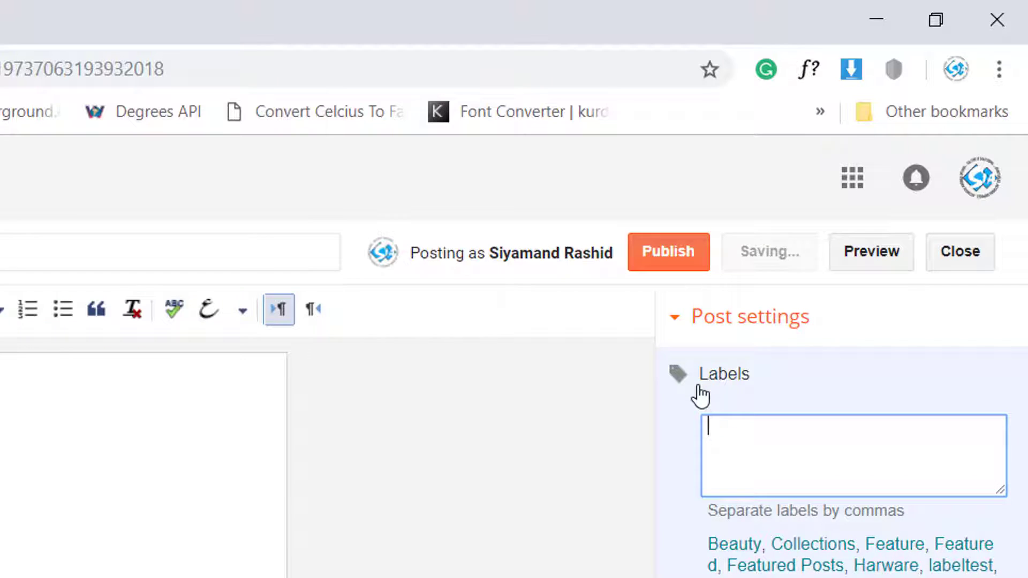
{"action": "type", "text": "Networking"}
{"action": "left_click", "coordinate": [105, 393]}
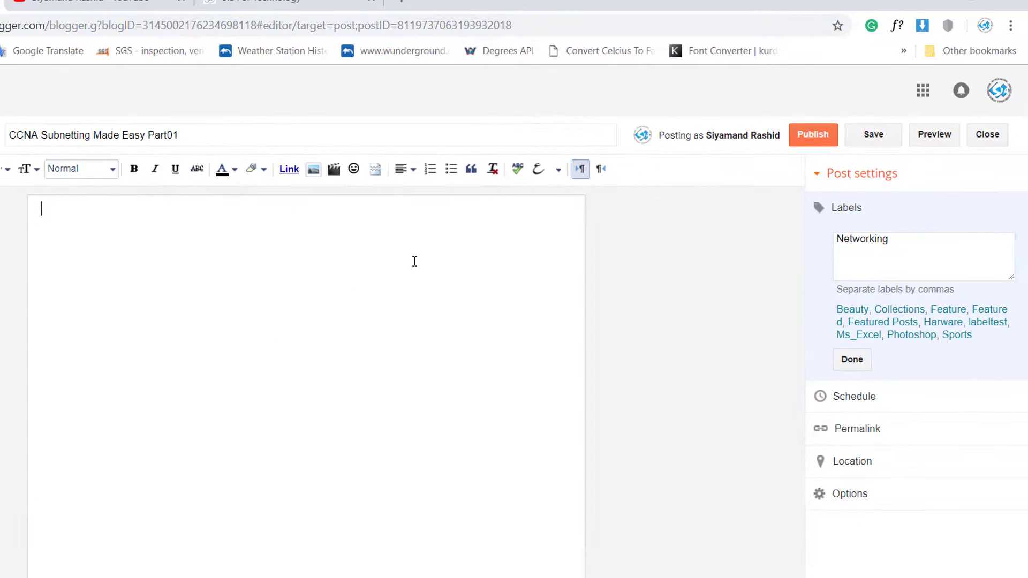
{"action": "type", "text": "In this Video We will talk about how to solve di"}
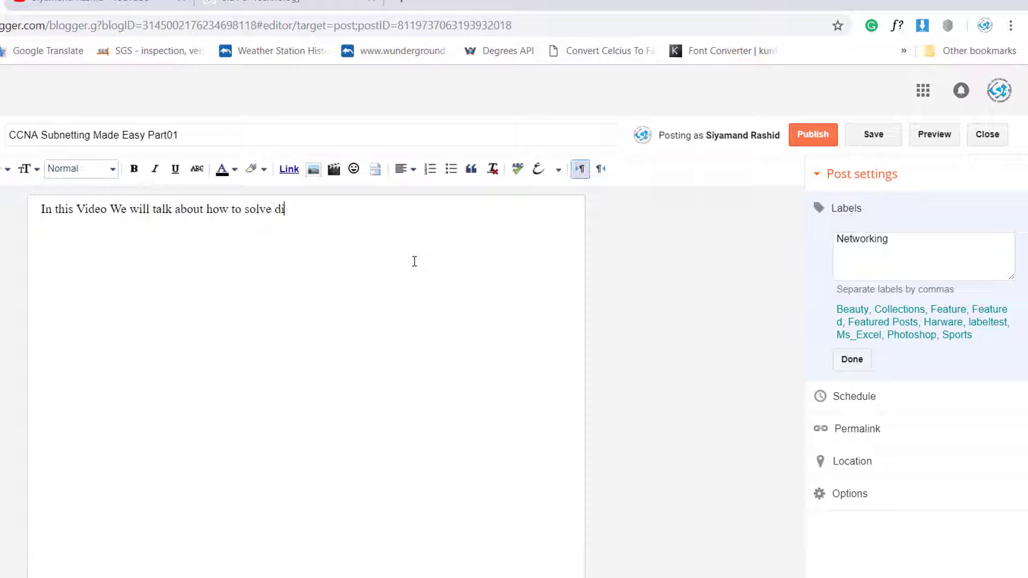
{"action": "type", "text": "fferent kind of sub"}
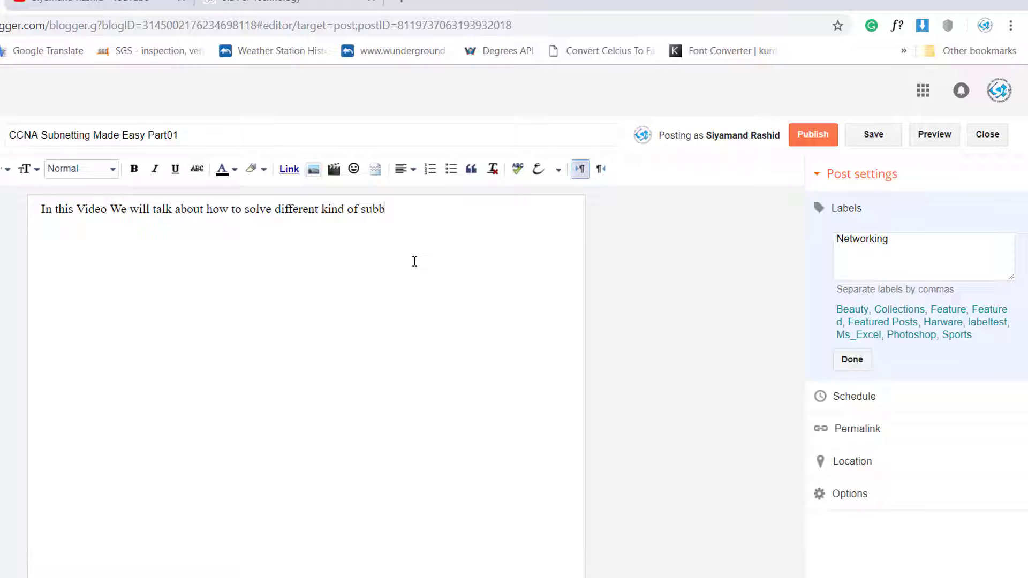
- Finish the sentence with 'of subnetting questions', fixing typos, and start a new line
{"action": "type", "text": "netting questions"}
{"action": "key", "text": "Return"}
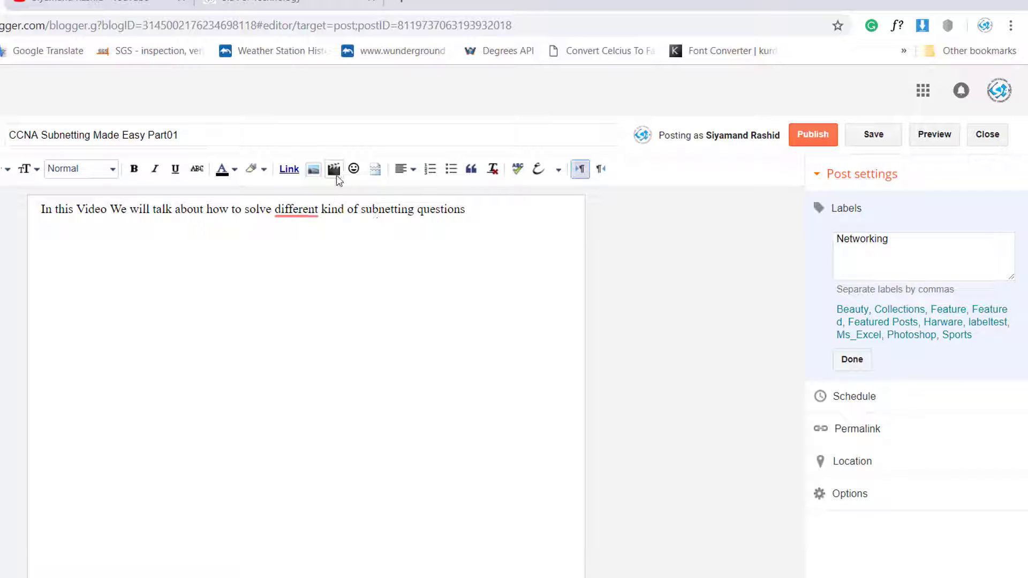
- Correct the intro to 'solve a different', embed the English Part01 subnetting video, and publish
{"action": "mouse_move", "coordinate": [306, 214]}
{"action": "left_click", "coordinate": [315, 254]}
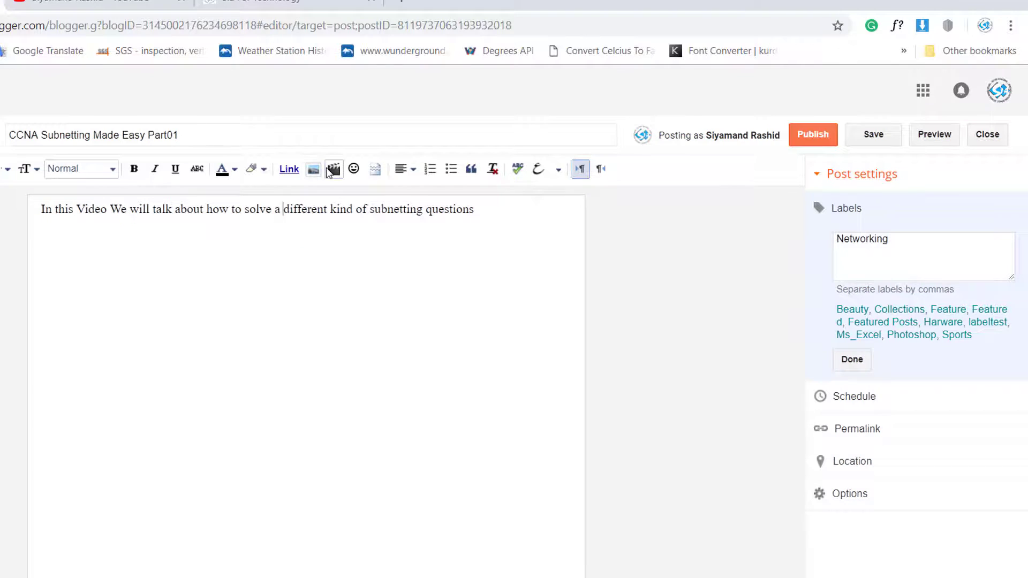
{"action": "left_click", "coordinate": [332, 170]}
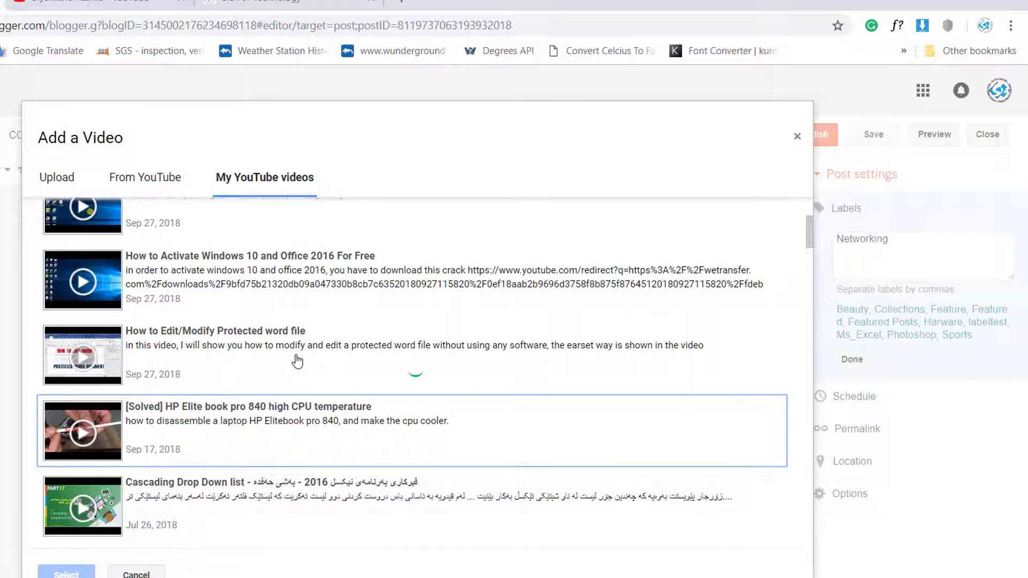
{"action": "scroll", "coordinate": [297, 362], "scroll_direction": "up", "scroll_amount": 3}
{"action": "scroll", "coordinate": [298, 362], "scroll_direction": "down", "scroll_amount": 10}
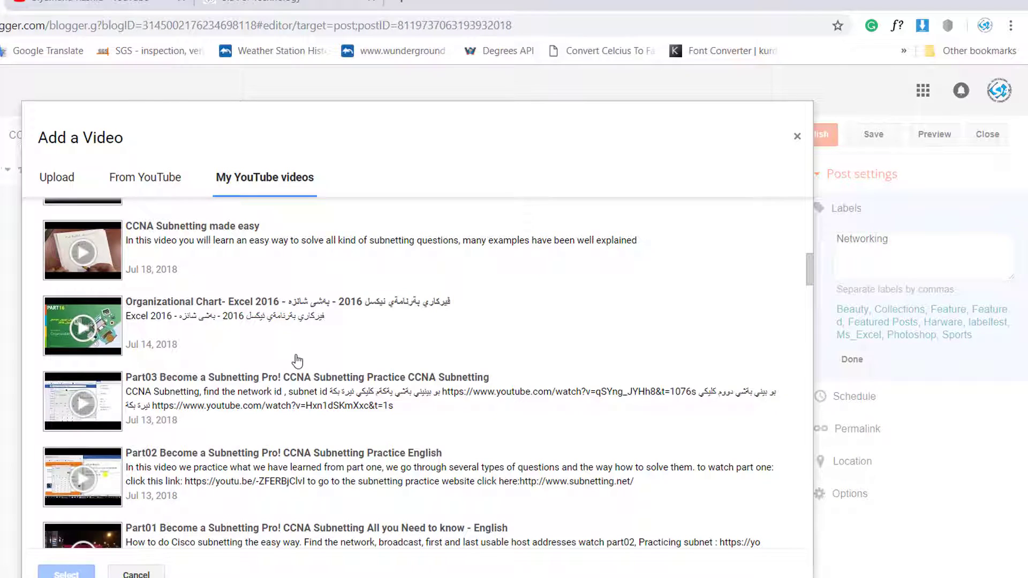
{"action": "scroll", "coordinate": [298, 361], "scroll_direction": "down", "scroll_amount": 2}
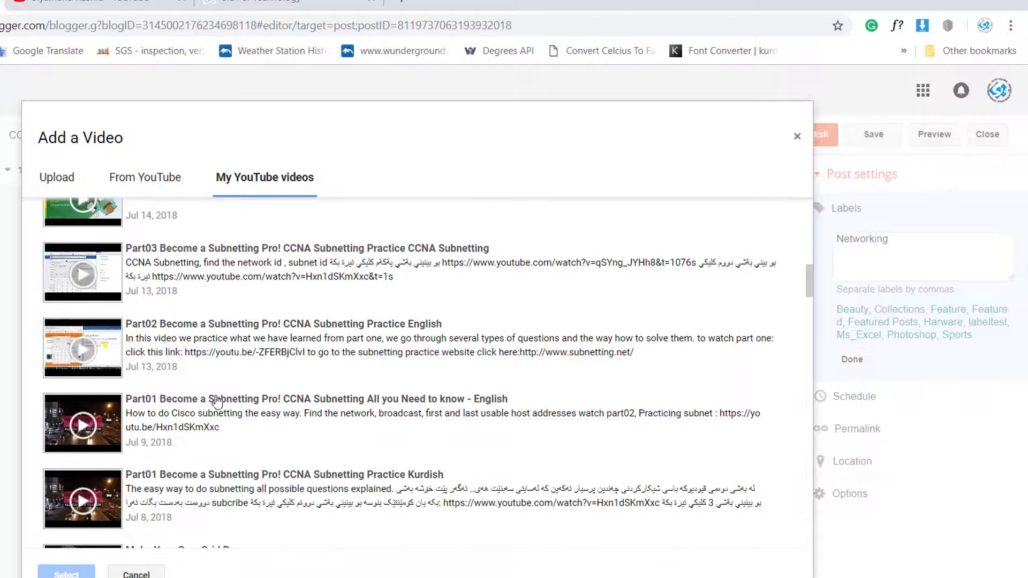
{"action": "left_click", "coordinate": [180, 410]}
{"action": "left_click", "coordinate": [68, 572]}
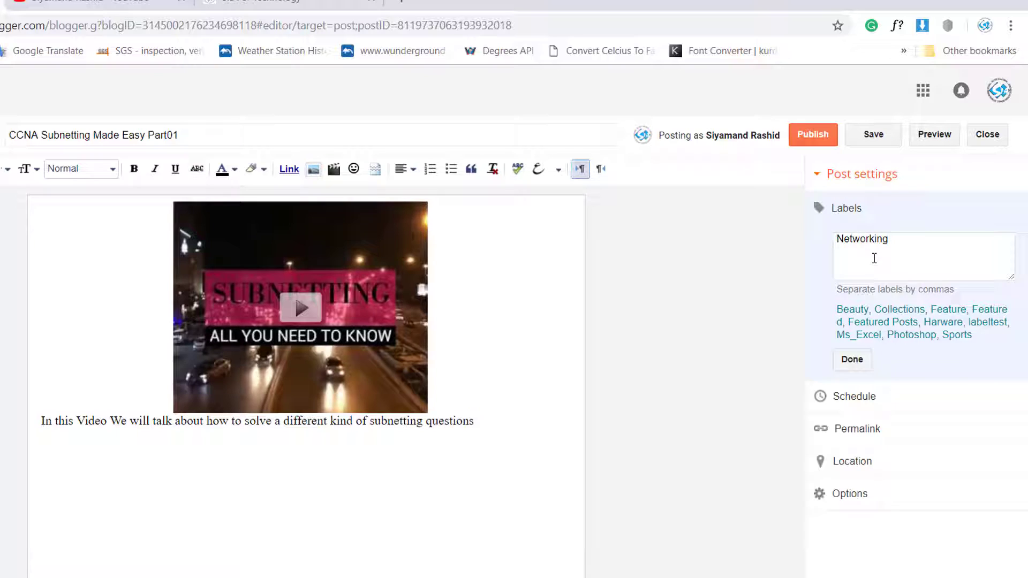
{"action": "left_click", "coordinate": [811, 144]}
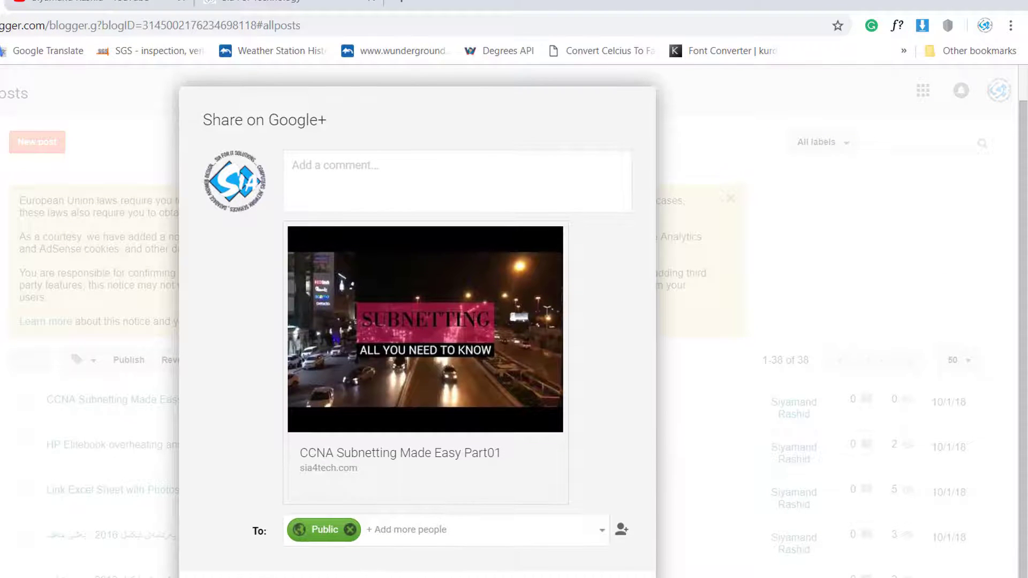
- Dismiss the Share on Google+ prompt for the published post
{"action": "key", "text": "Escape"}
- Reload the live sia4tech.com blog and open the Networking label page listing the new post
{"action": "left_click", "coordinate": [244, 1]}
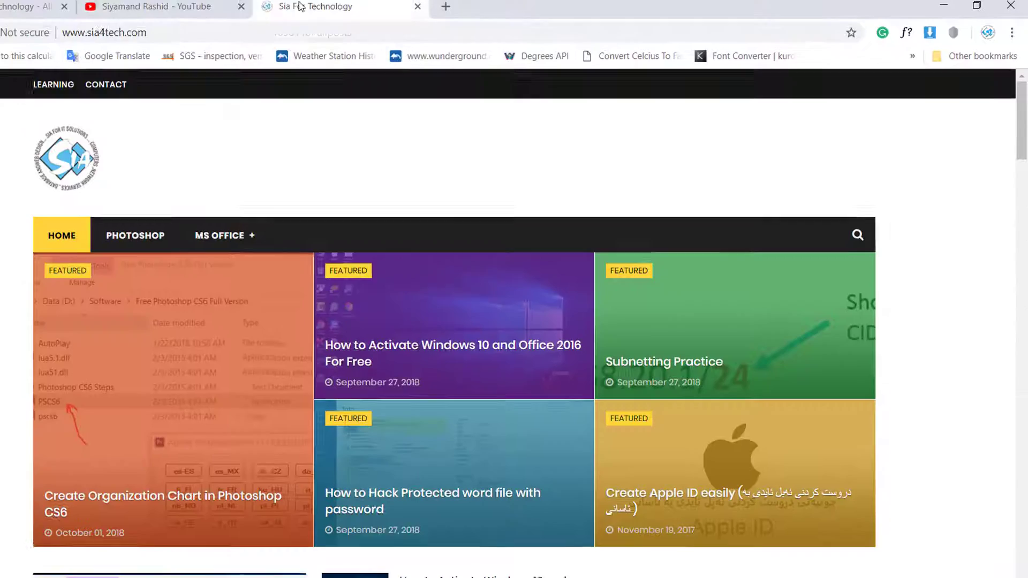
{"action": "scroll", "coordinate": [345, 181], "scroll_direction": "down", "scroll_amount": 10}
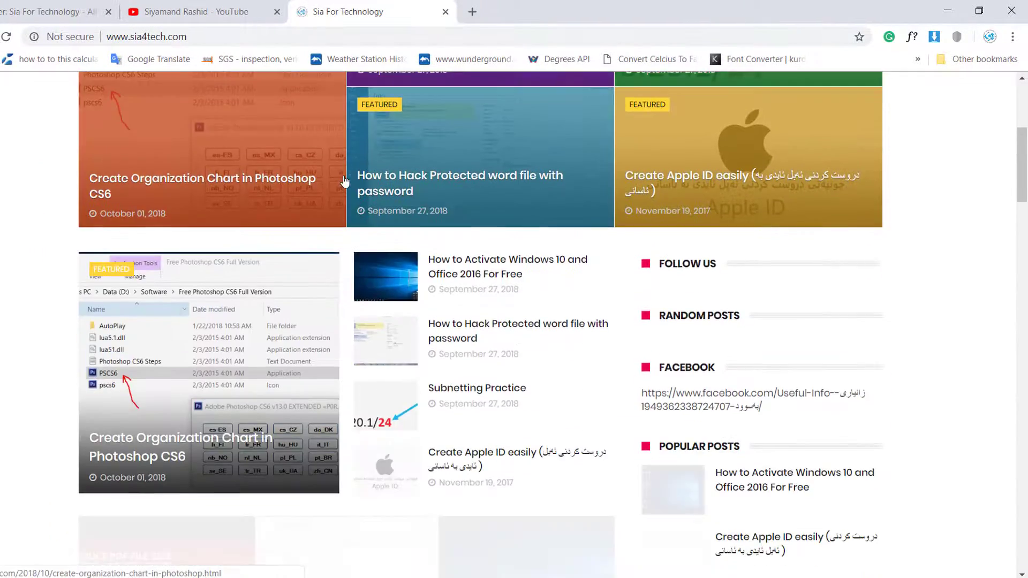
{"action": "scroll", "coordinate": [346, 180], "scroll_direction": "down", "scroll_amount": 2}
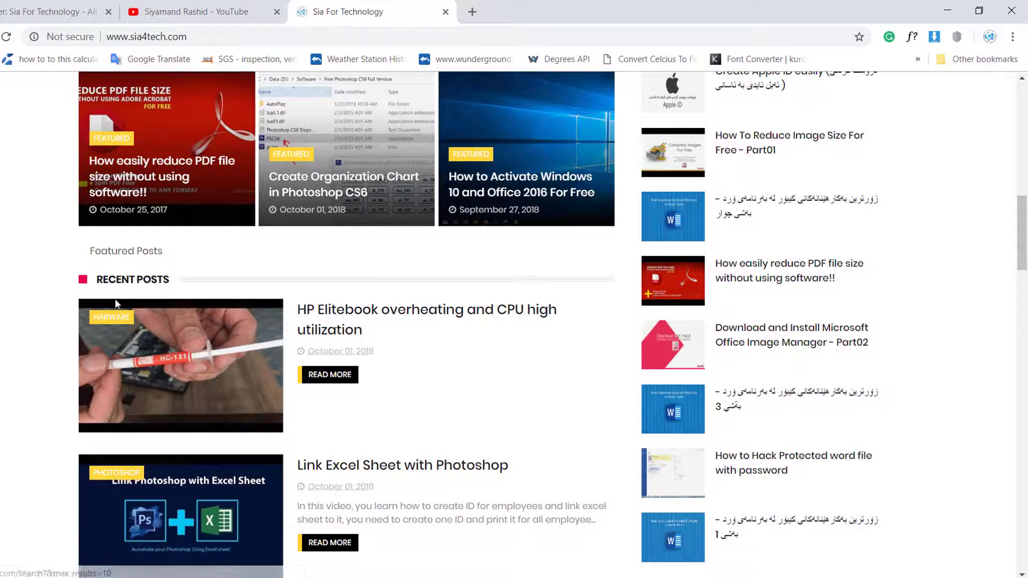
{"action": "left_click", "coordinate": [6, 37]}
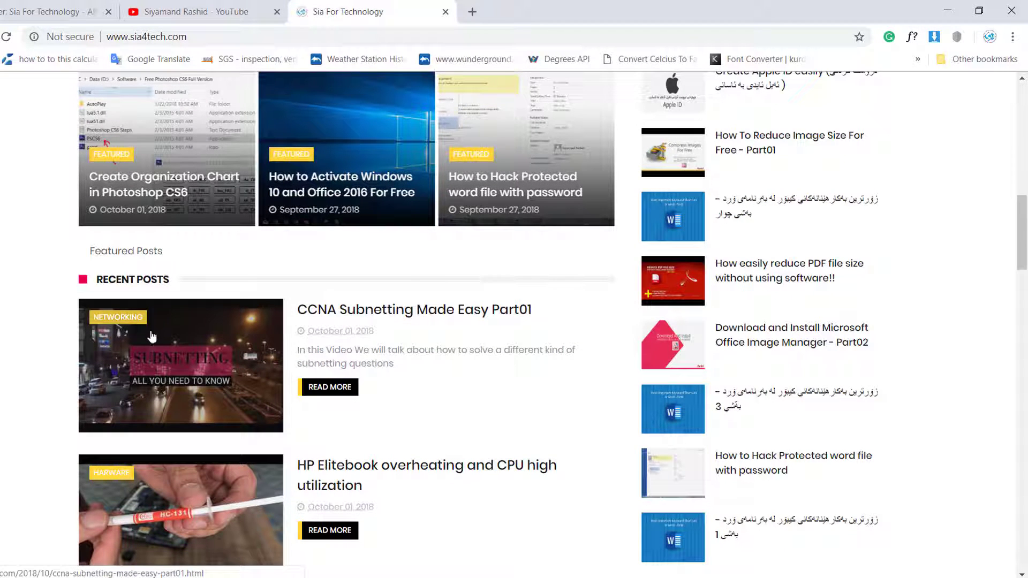
{"action": "left_click", "coordinate": [126, 324]}
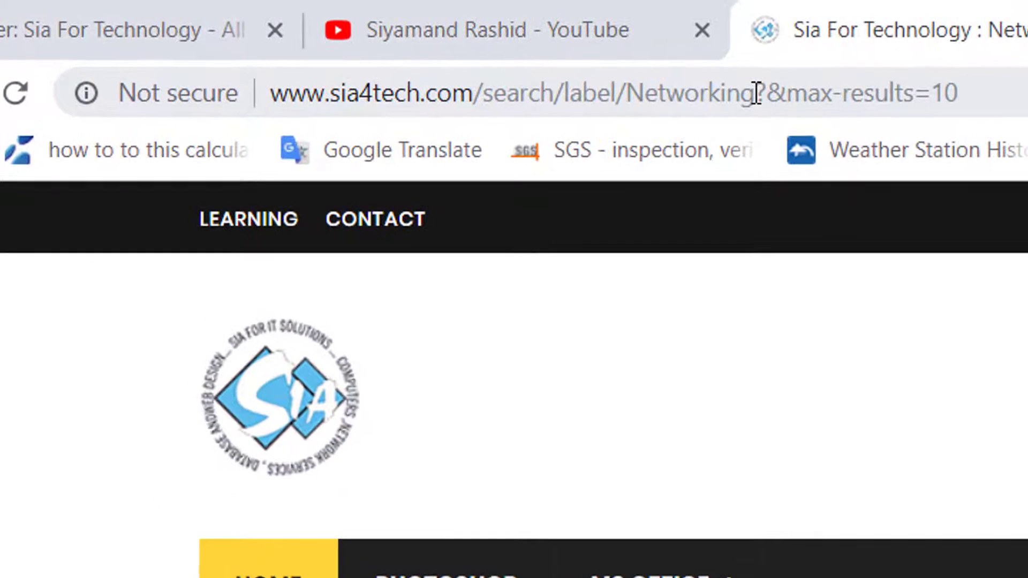
- Copy the Networking label page URL from the address bar and return to Blogger's All posts
{"action": "left_click", "coordinate": [298, 37]}
{"action": "left_click_drag", "start_coordinate": [755, 94], "coordinate": [277, 98]}
{"action": "right_click", "coordinate": [274, 94]}
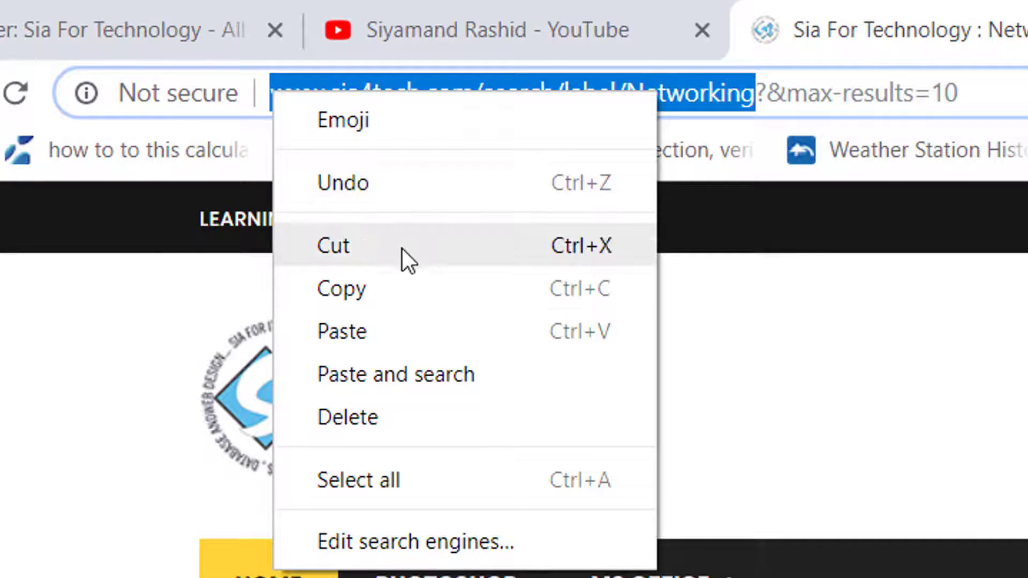
{"action": "left_click", "coordinate": [407, 291]}
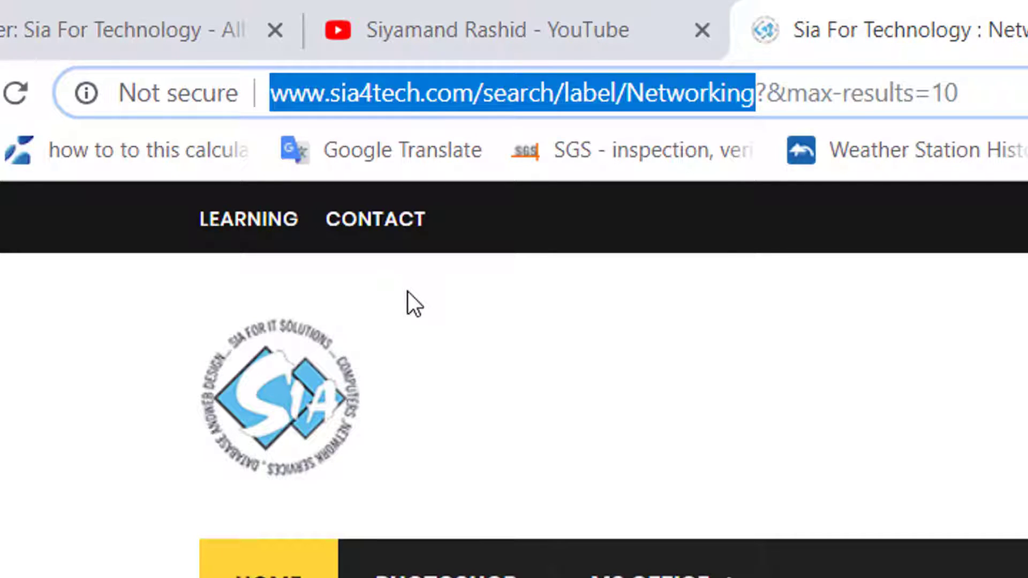
{"action": "left_click", "coordinate": [142, 24]}
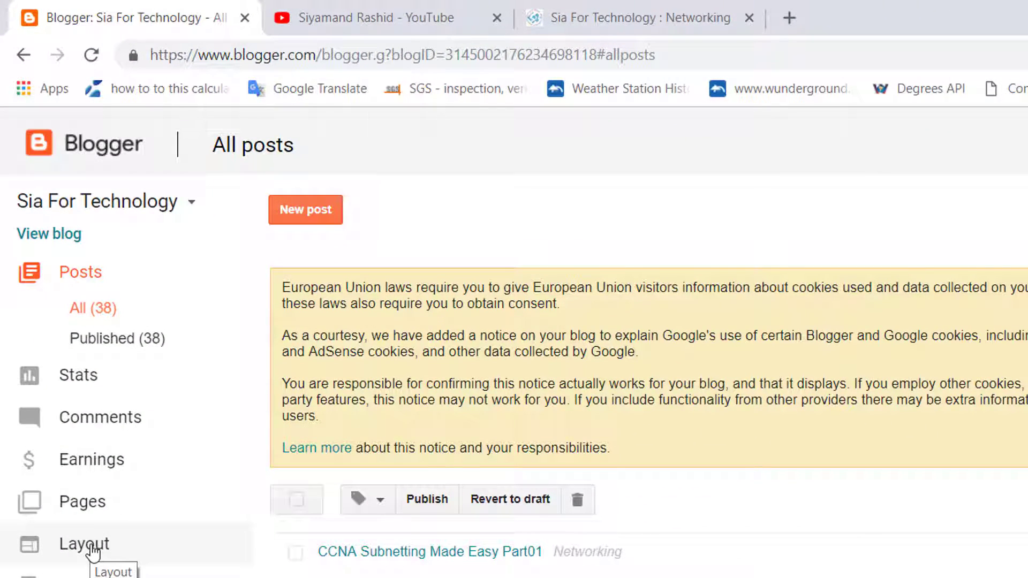
- Go to the blog's Layout and edit the Main Menu widget
{"action": "left_click", "coordinate": [92, 550]}
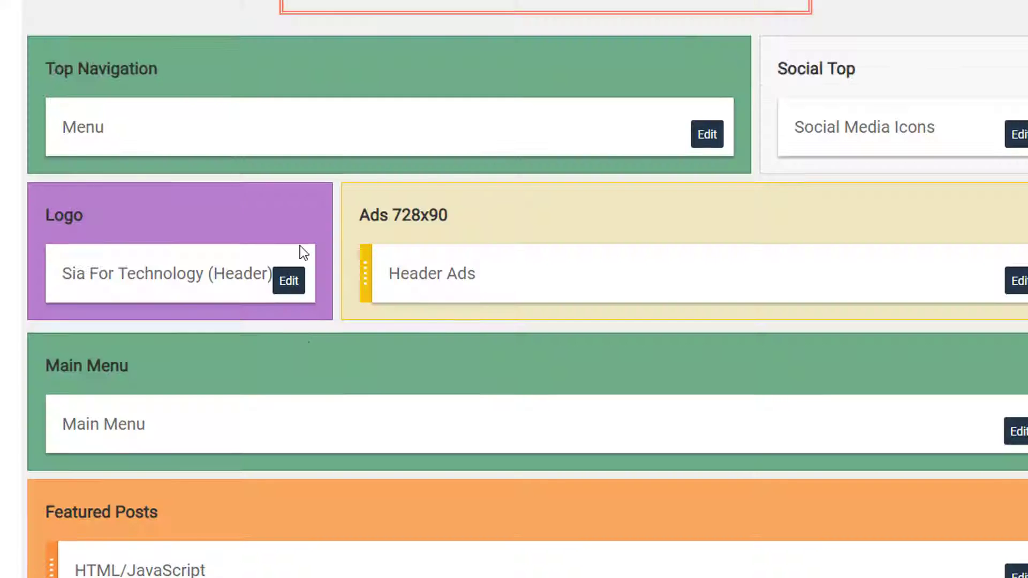
{"action": "scroll", "coordinate": [299, 246], "scroll_direction": "down", "scroll_amount": 2}
{"action": "scroll", "coordinate": [299, 246], "scroll_direction": "up", "scroll_amount": 2}
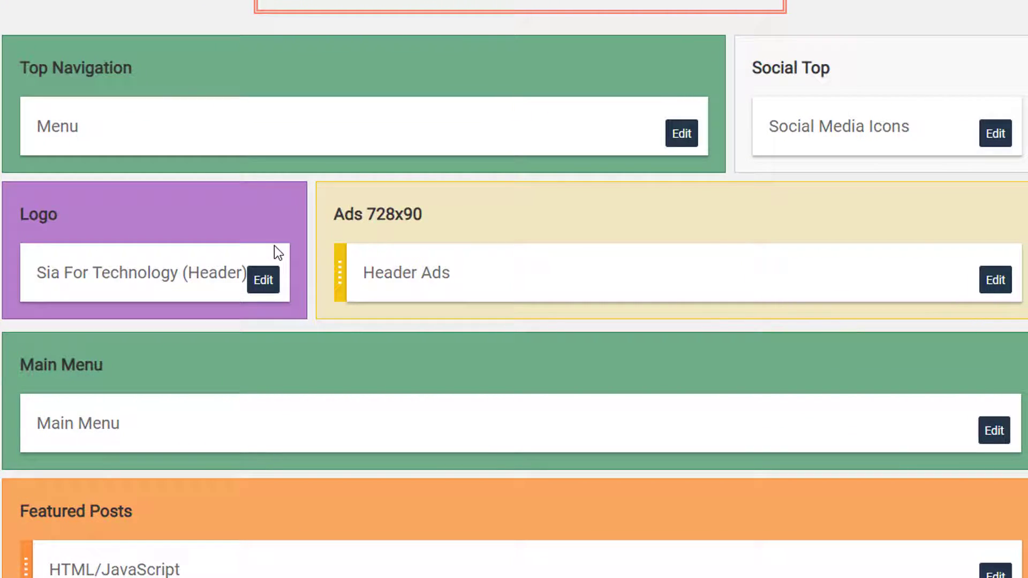
{"action": "scroll", "coordinate": [274, 245], "scroll_direction": "down", "scroll_amount": 3}
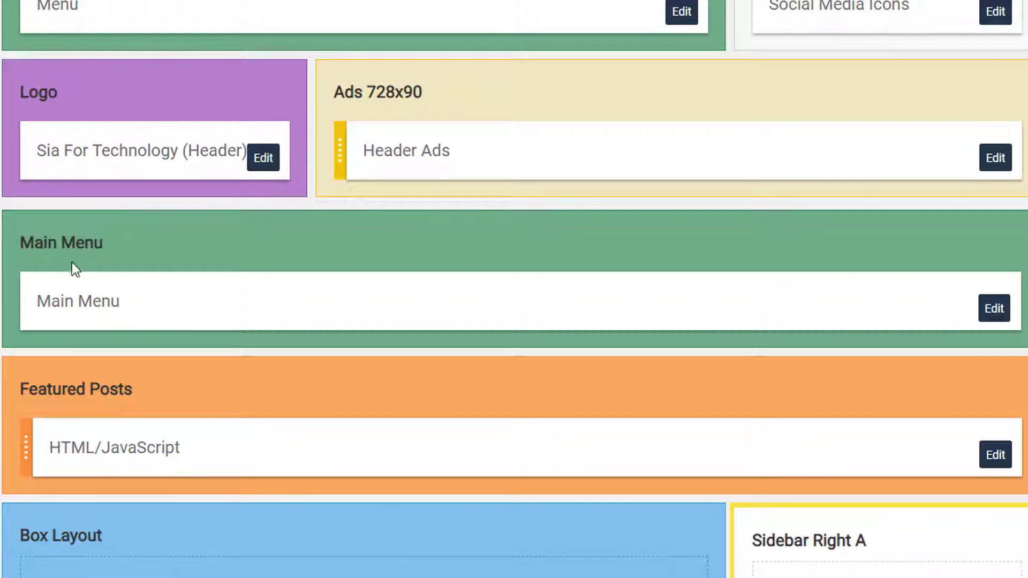
{"action": "left_click", "coordinate": [990, 311]}
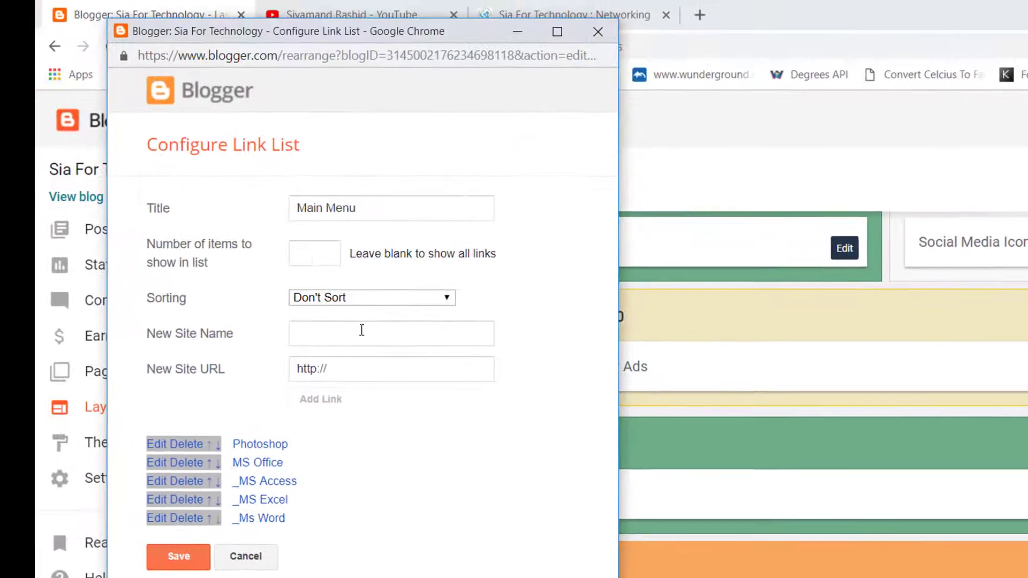
- Add a 'Networking' link using the pasted label-page URL to the Main Menu and save
{"action": "left_click", "coordinate": [342, 332]}
{"action": "type", "text": "Networking"}
{"action": "left_click_drag", "start_coordinate": [348, 368], "coordinate": [269, 368]}
{"action": "key", "text": "BackSpace"}
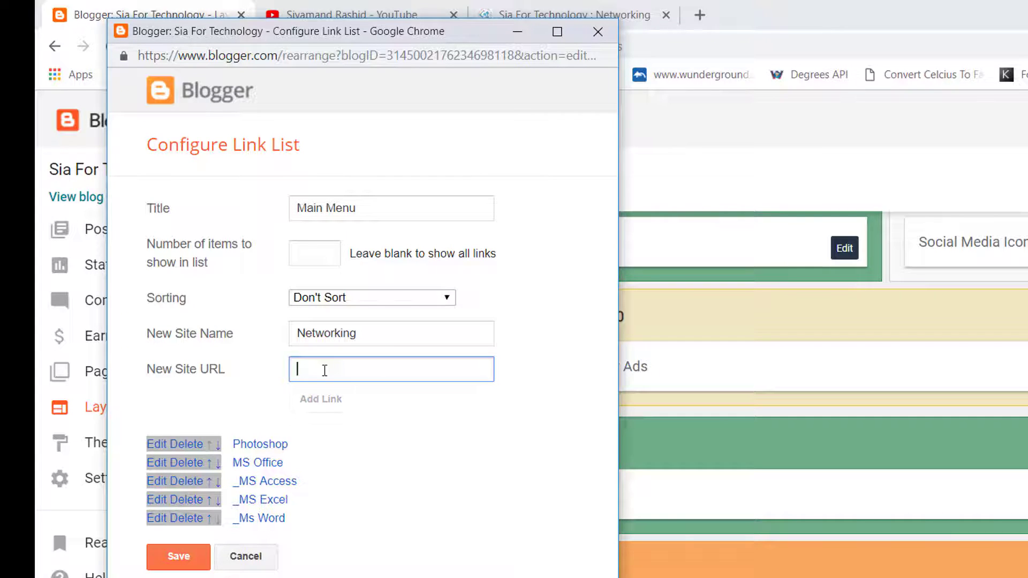
{"action": "right_click", "coordinate": [323, 369]}
{"action": "left_click", "coordinate": [364, 511]}
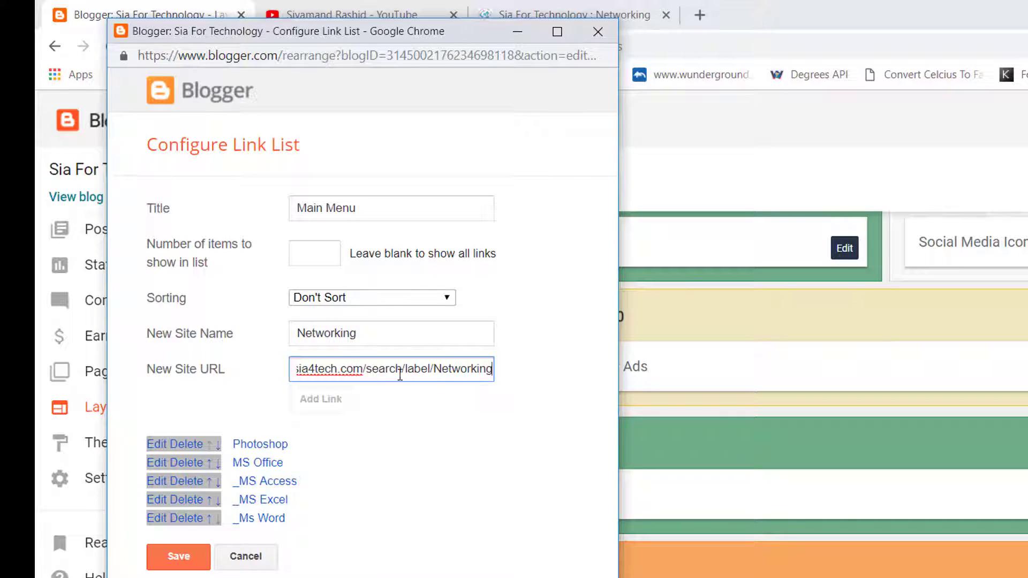
{"action": "left_click", "coordinate": [384, 333]}
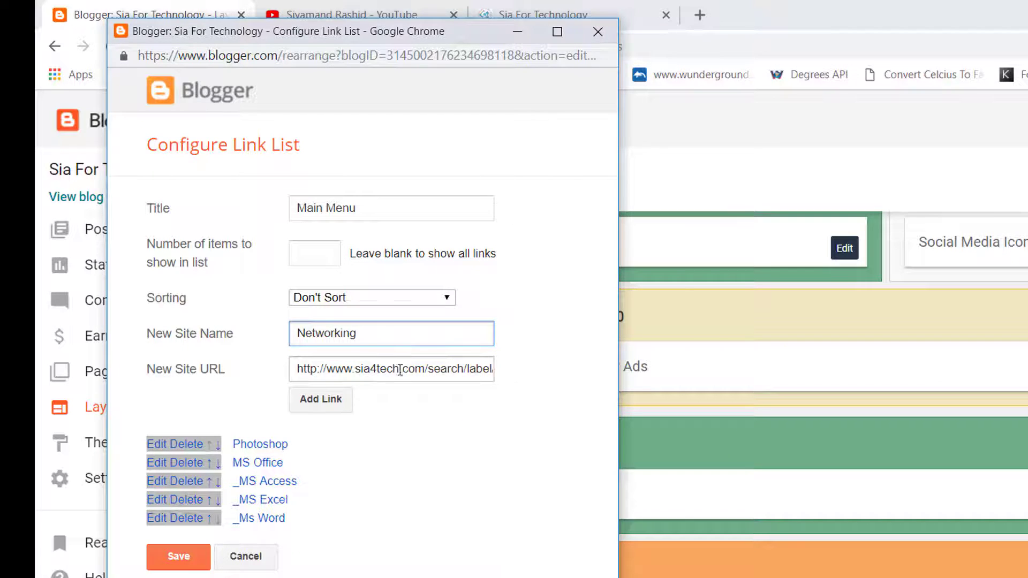
{"action": "left_click", "coordinate": [299, 370]}
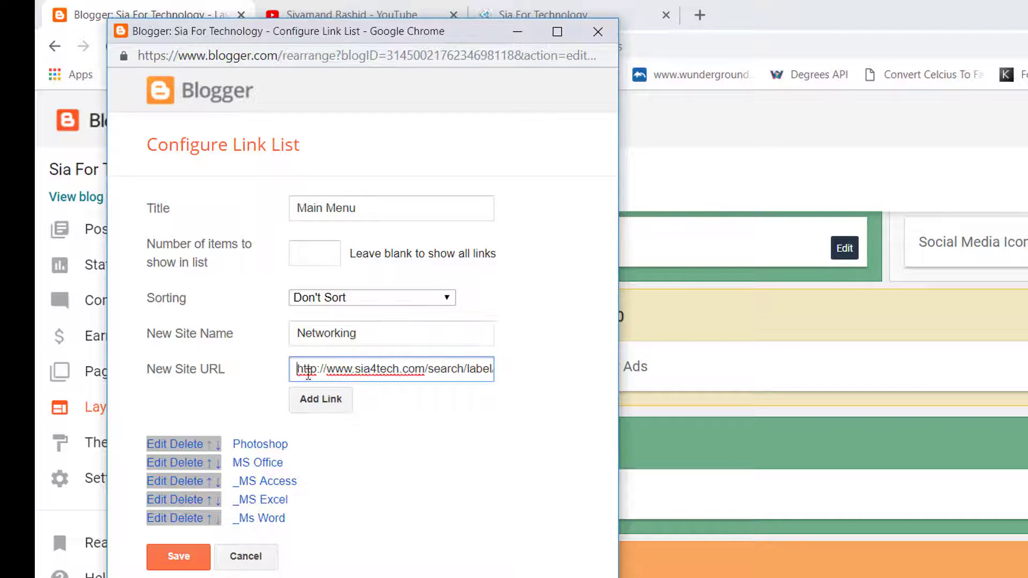
{"action": "left_click", "coordinate": [338, 403]}
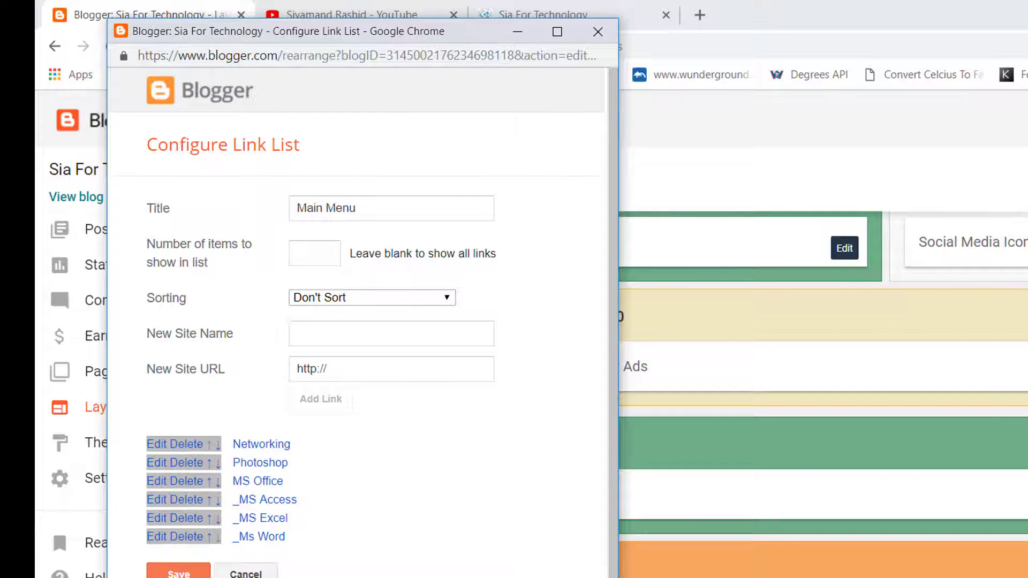
{"action": "left_click", "coordinate": [178, 573]}
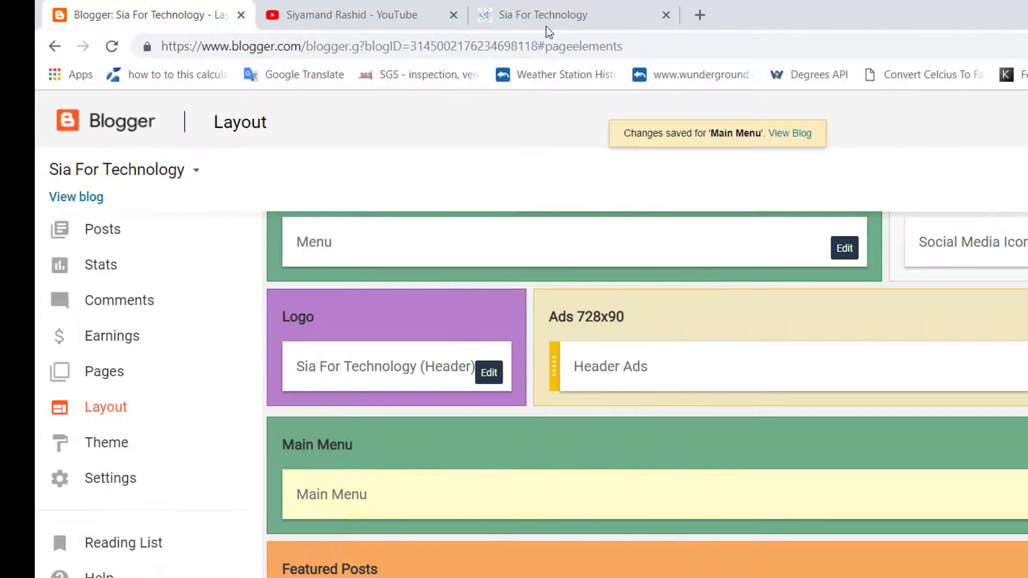
- Reload the live blog, test the new NETWORKING menu item, and return to Blogger's Layout
{"action": "left_click", "coordinate": [544, 19]}
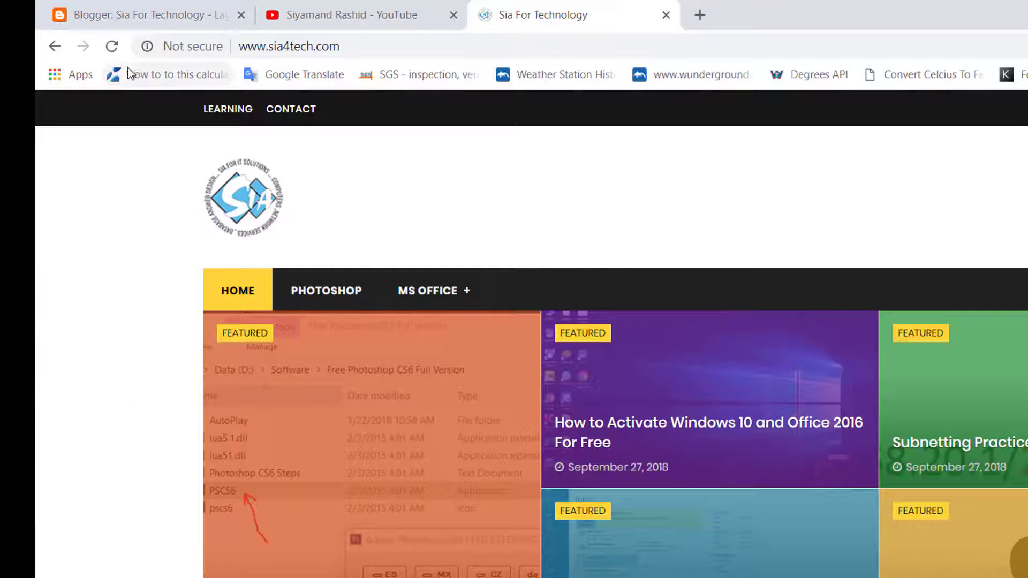
{"action": "left_click", "coordinate": [117, 53]}
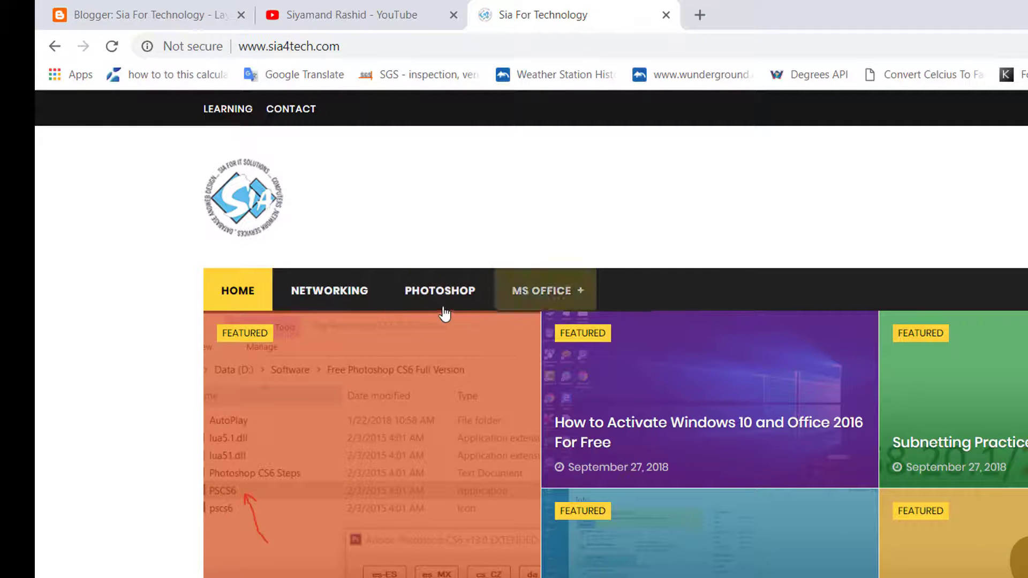
{"action": "left_click", "coordinate": [358, 301]}
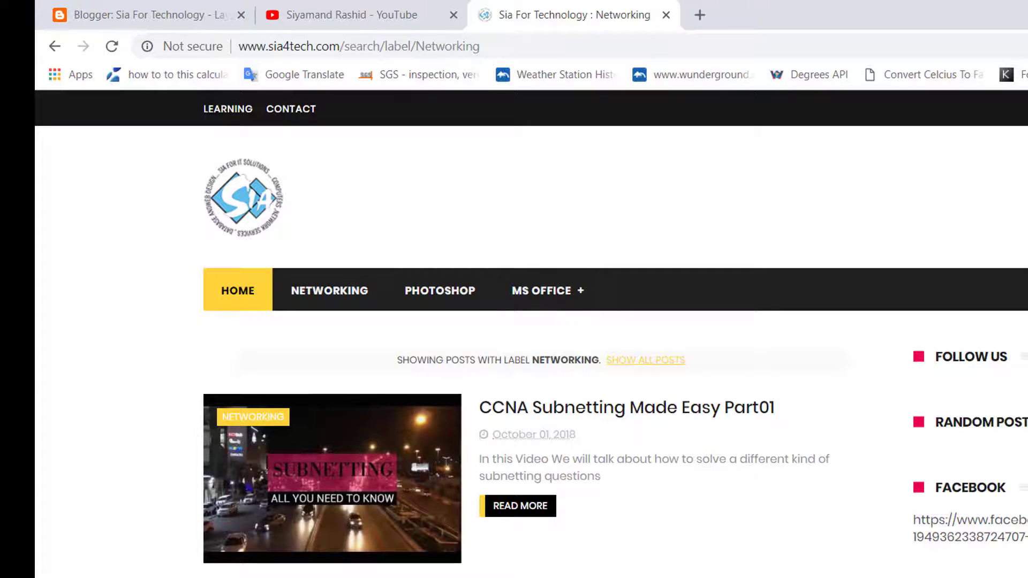
{"action": "left_click", "coordinate": [136, 7]}
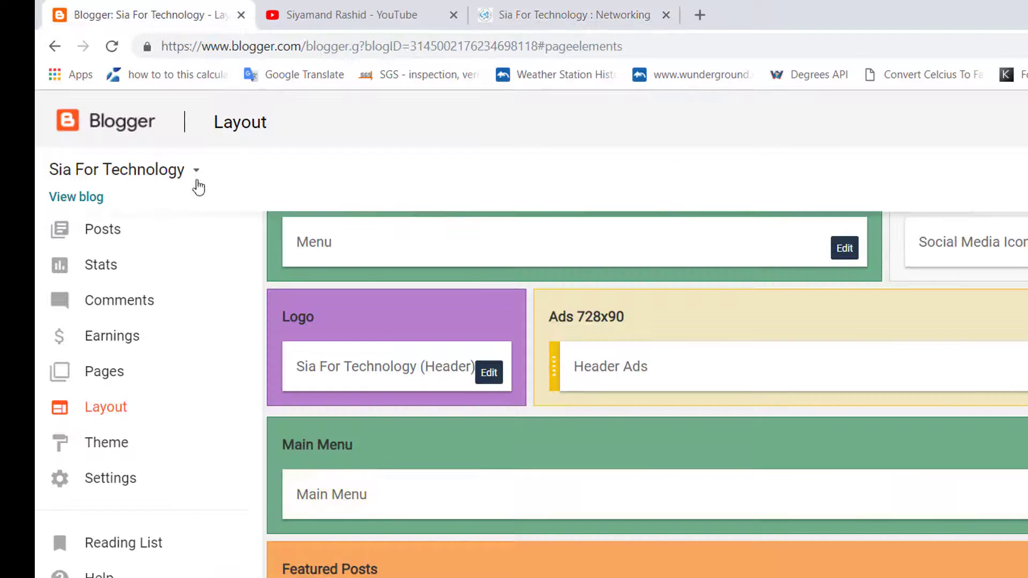
- From the Posts list, start a new post titled 'CCNA Subnetting'
{"action": "left_click", "coordinate": [112, 244]}
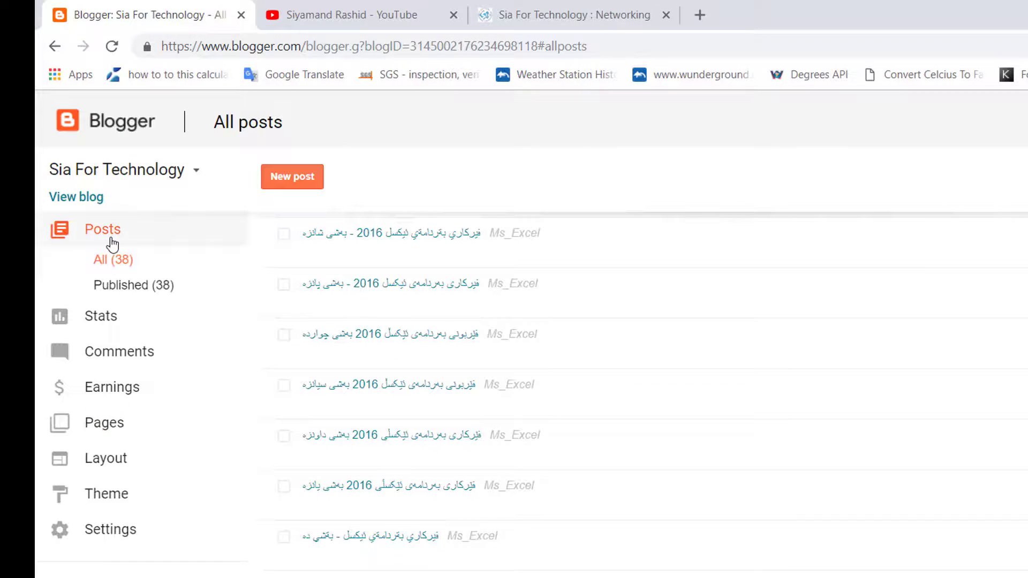
{"action": "left_click", "coordinate": [309, 182]}
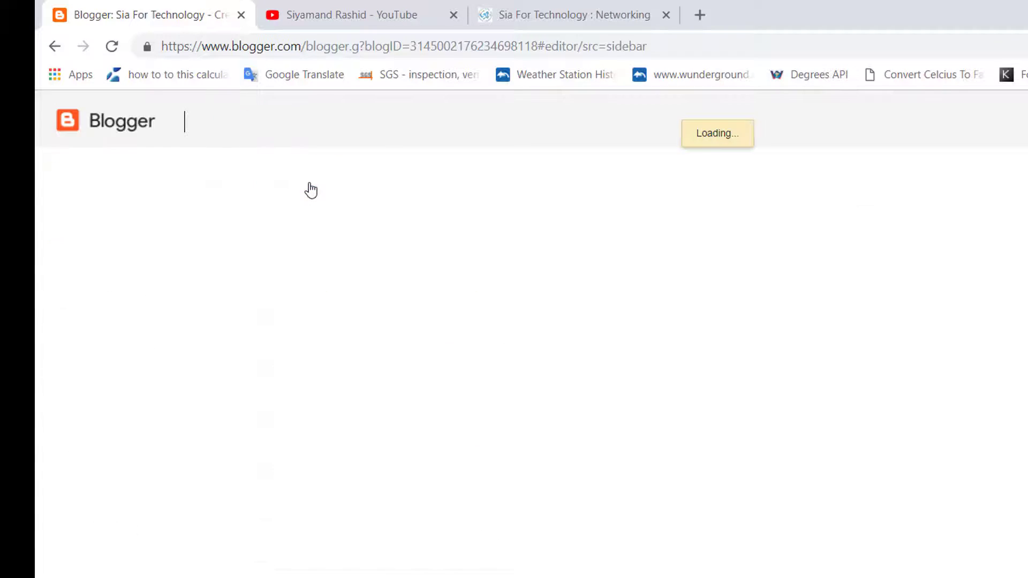
{"action": "left_click", "coordinate": [363, 176]}
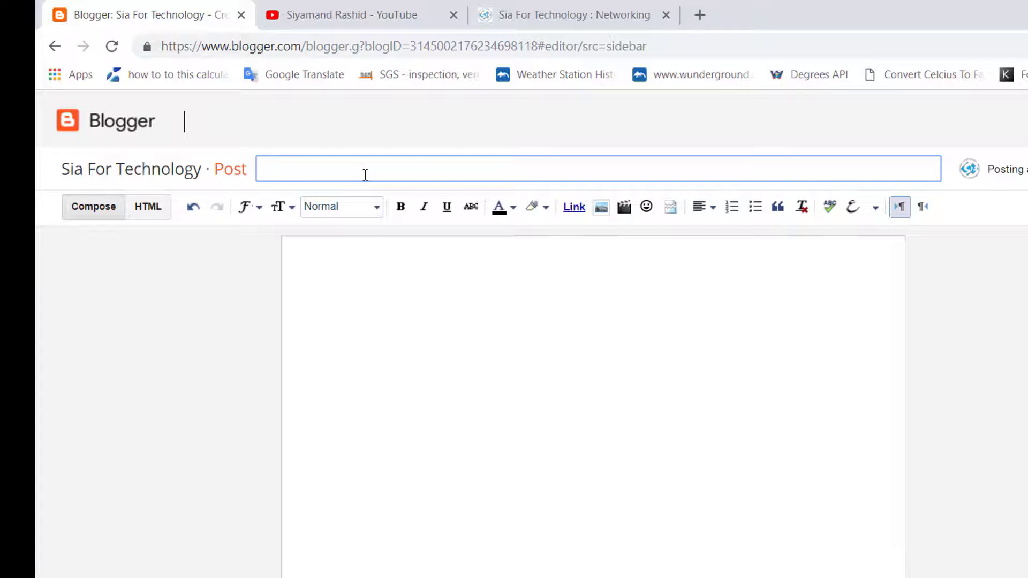
{"action": "type", "text": "CCNA"}
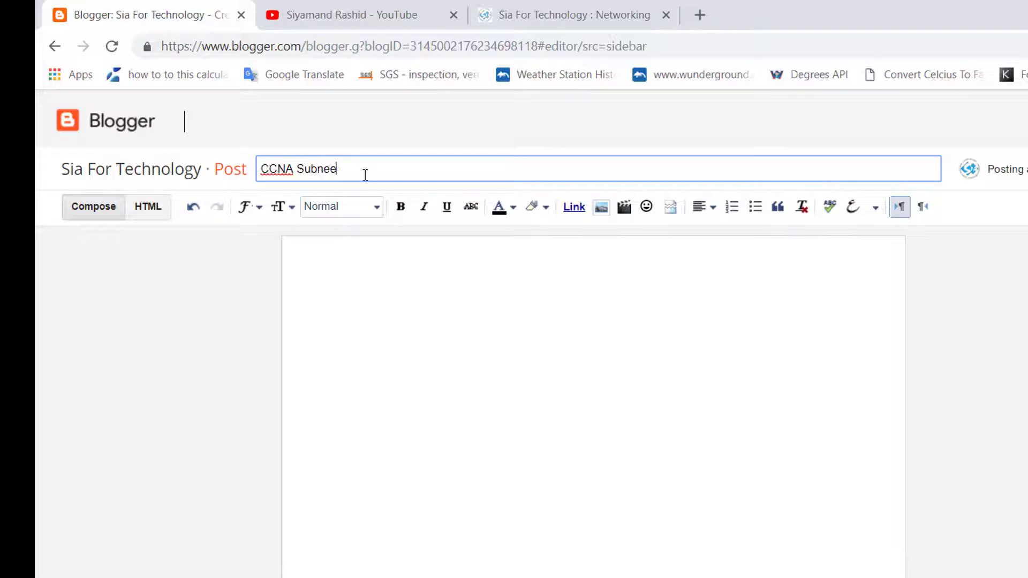
{"action": "type", "text": " Subnetting Part02"}
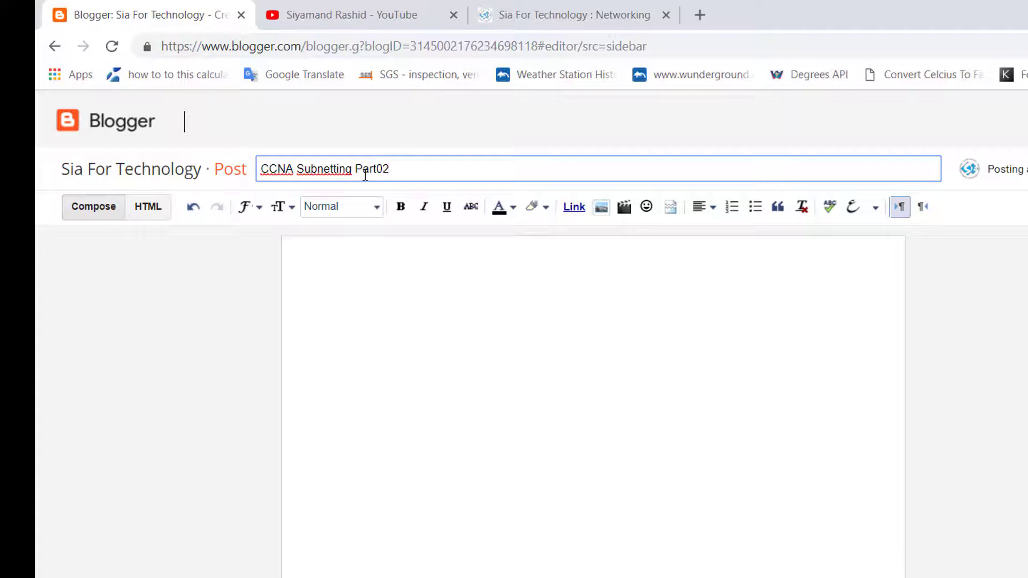
{"action": "left_click", "coordinate": [881, 259]}
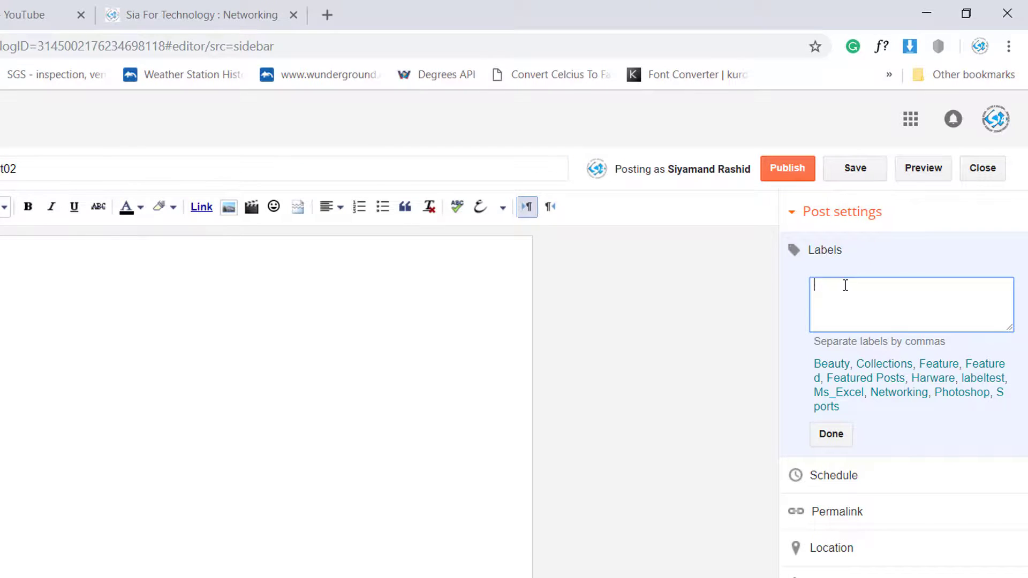
- Label the post Networking and pick the Part02 subnetting practice video from My YouTube videos
{"action": "type", "text": "Net"}
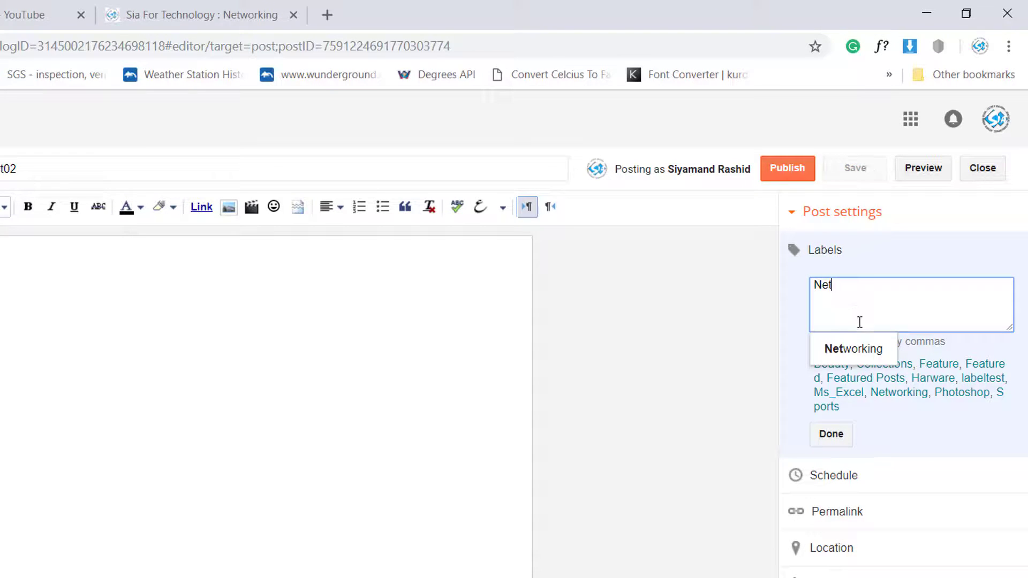
{"action": "left_click", "coordinate": [856, 359]}
{"action": "left_click", "coordinate": [106, 291]}
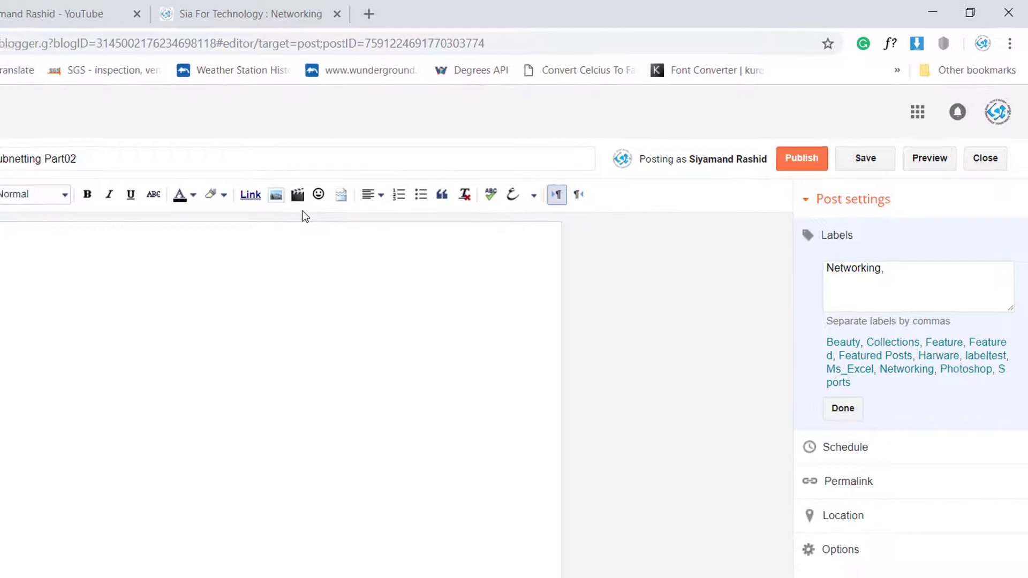
{"action": "left_click", "coordinate": [251, 207]}
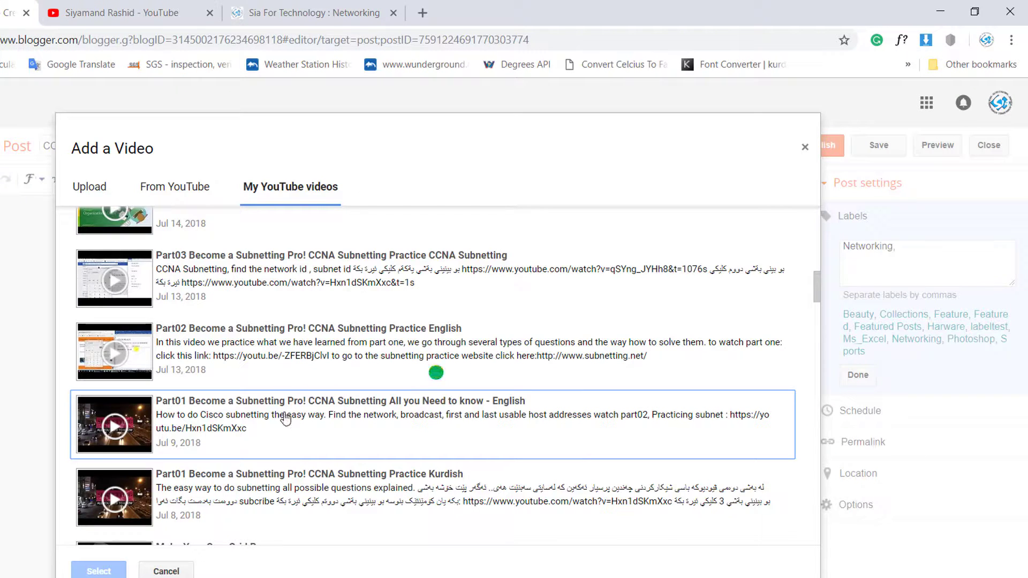
{"action": "left_click", "coordinate": [190, 347]}
- Insert the Part02 video, publish the post, skip Google+ sharing, and return to the Networking page
{"action": "left_click", "coordinate": [99, 570]}
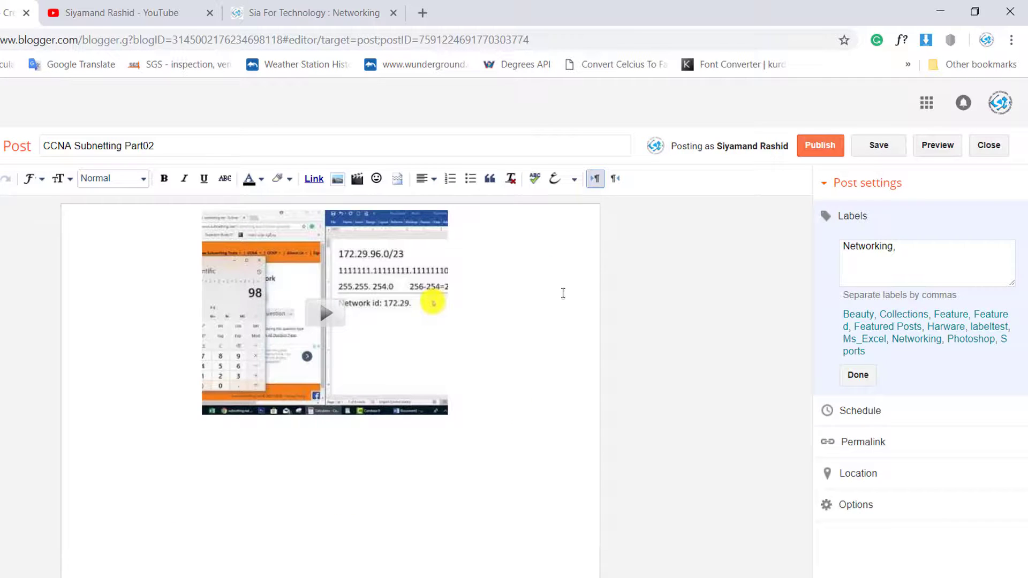
{"action": "left_click", "coordinate": [813, 152]}
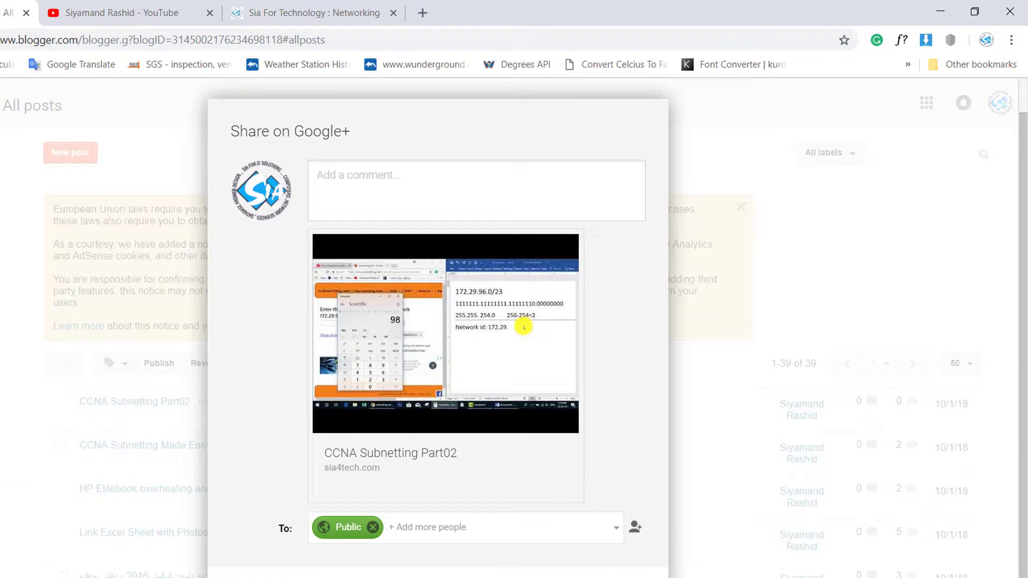
{"action": "left_click", "coordinate": [351, 577]}
{"action": "left_click", "coordinate": [289, 8]}
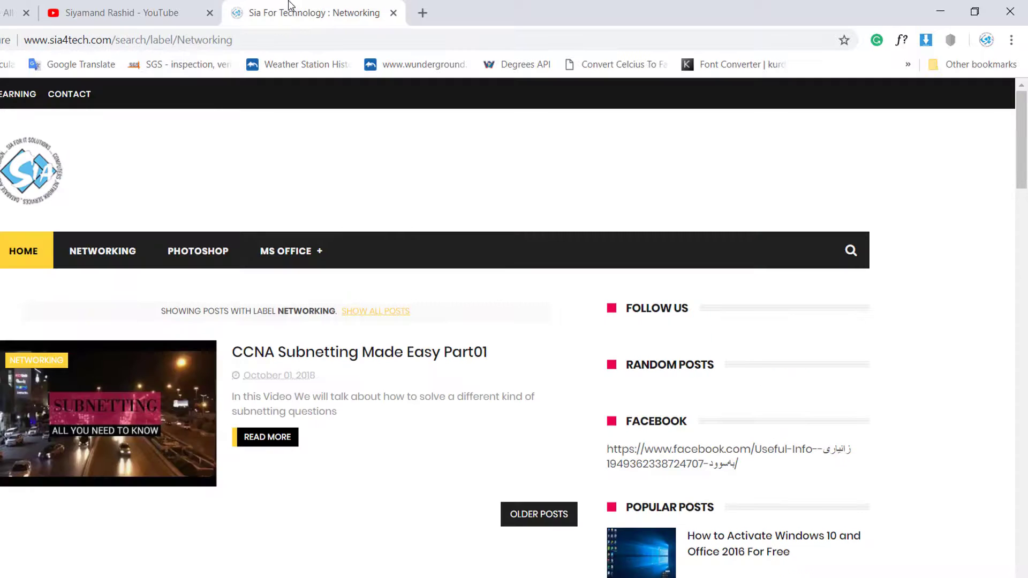